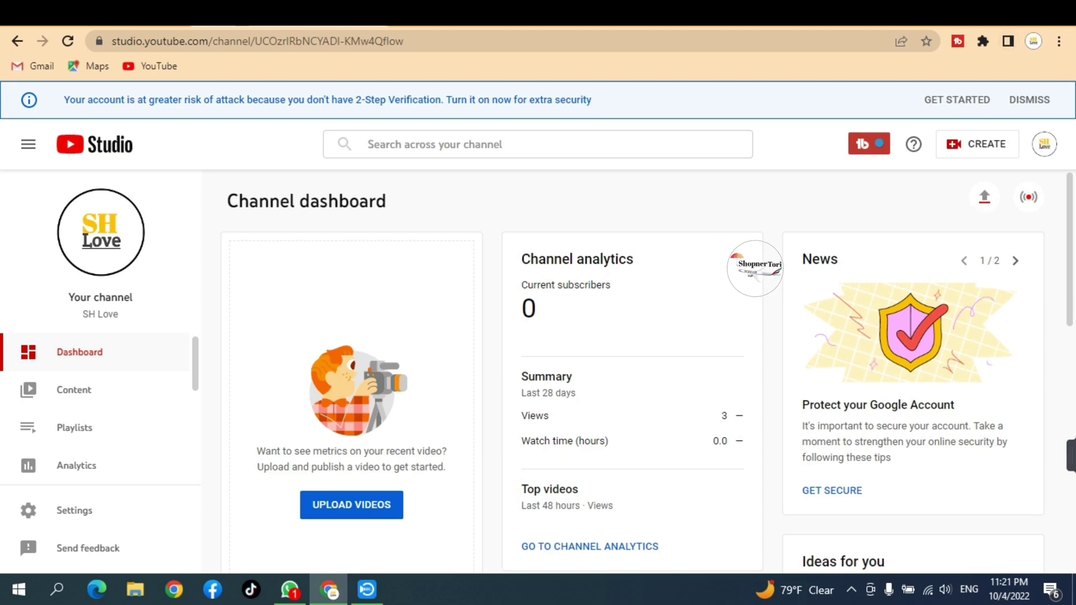
Step: Upload the "park view video" file from the Desktop folder as a new channel video
key(F11)
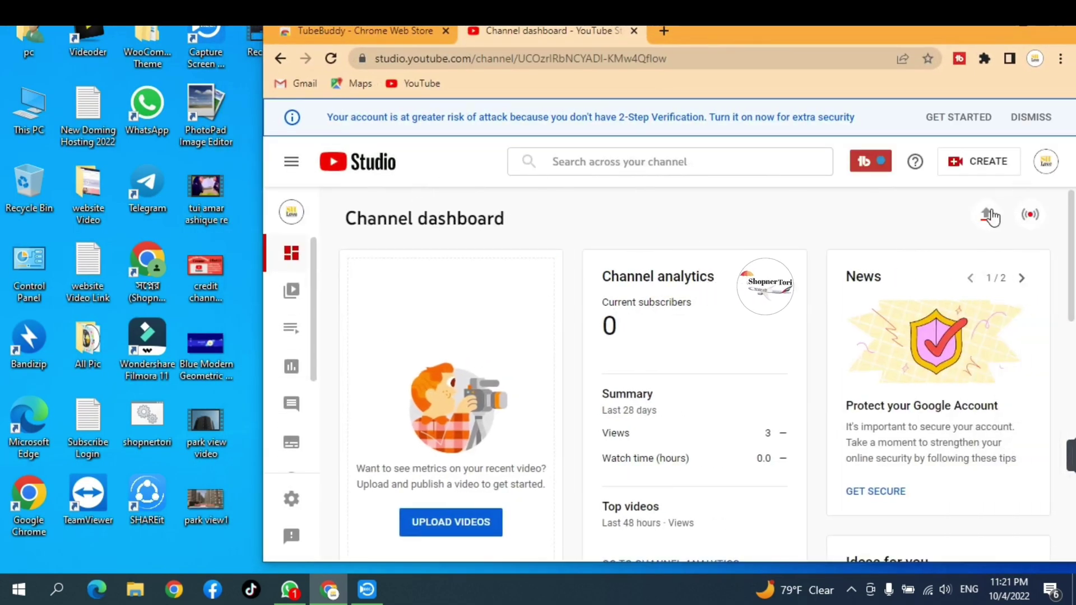
click(988, 216)
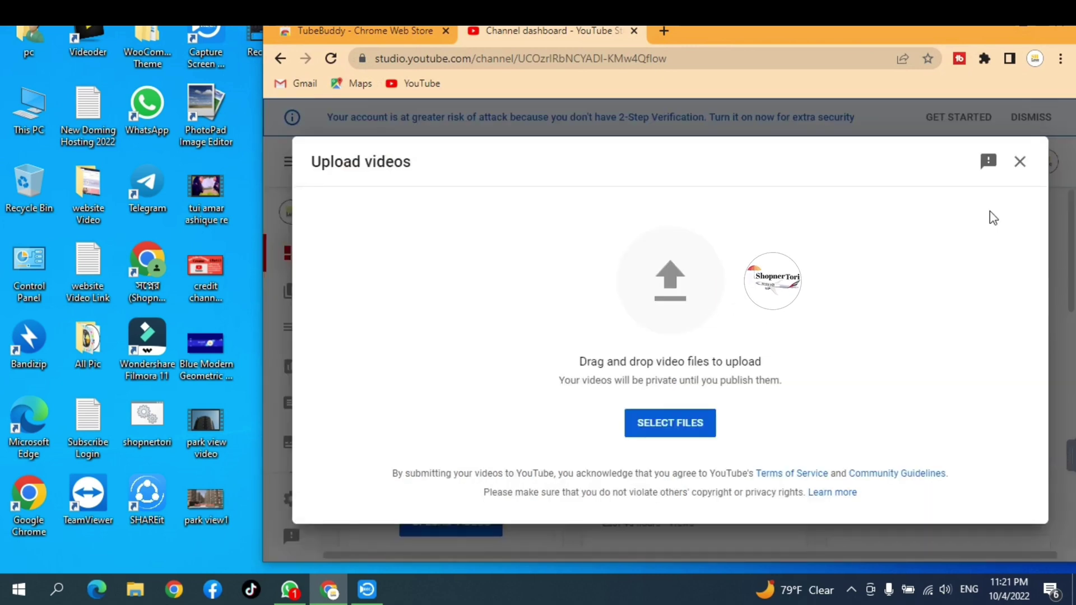
click(689, 425)
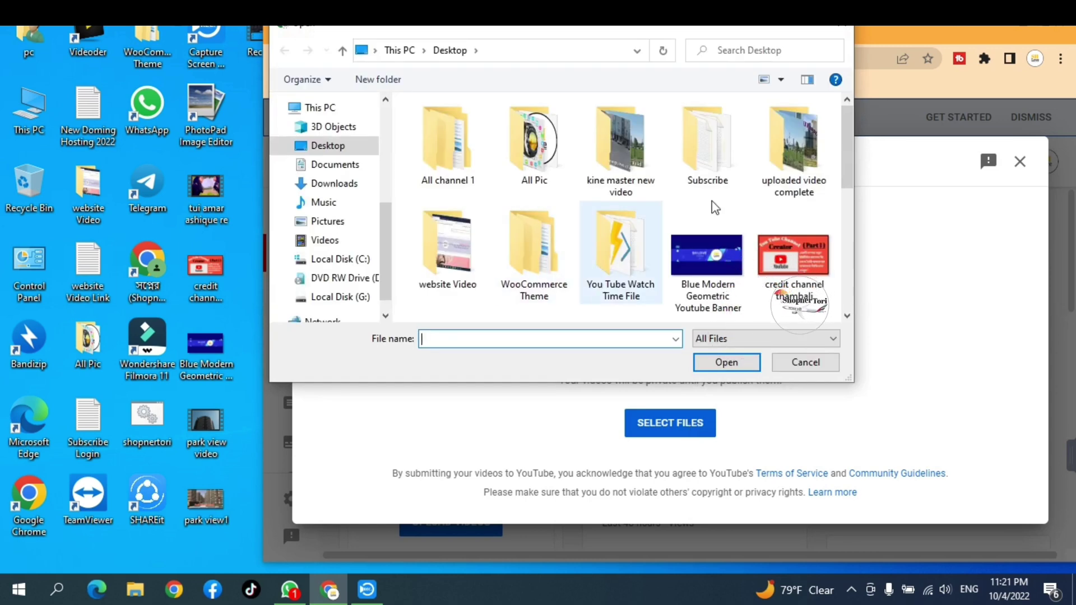
drag(845, 165, 854, 220)
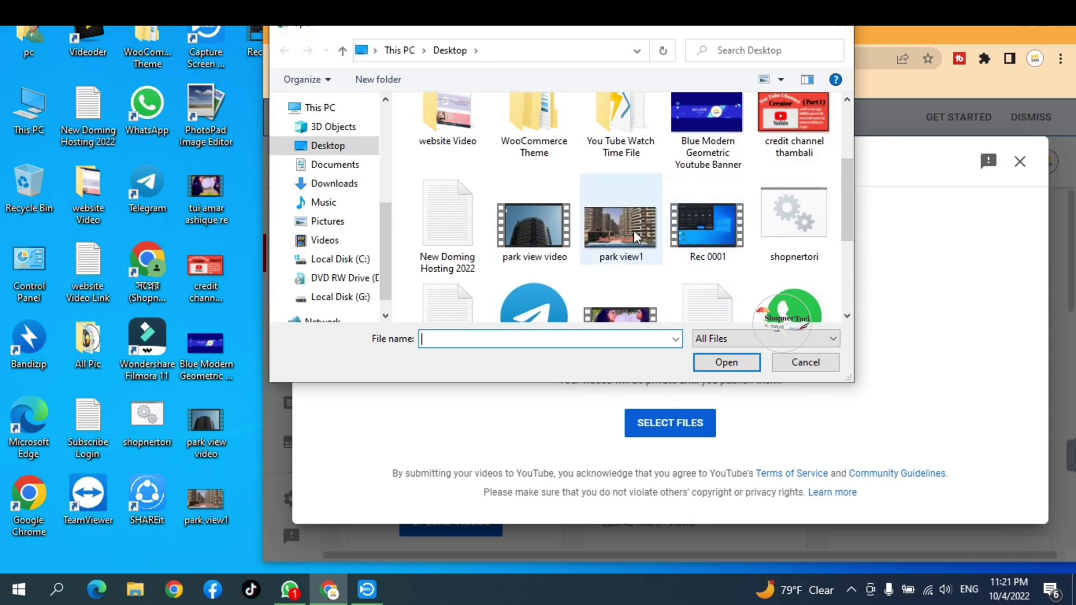
double_click(545, 236)
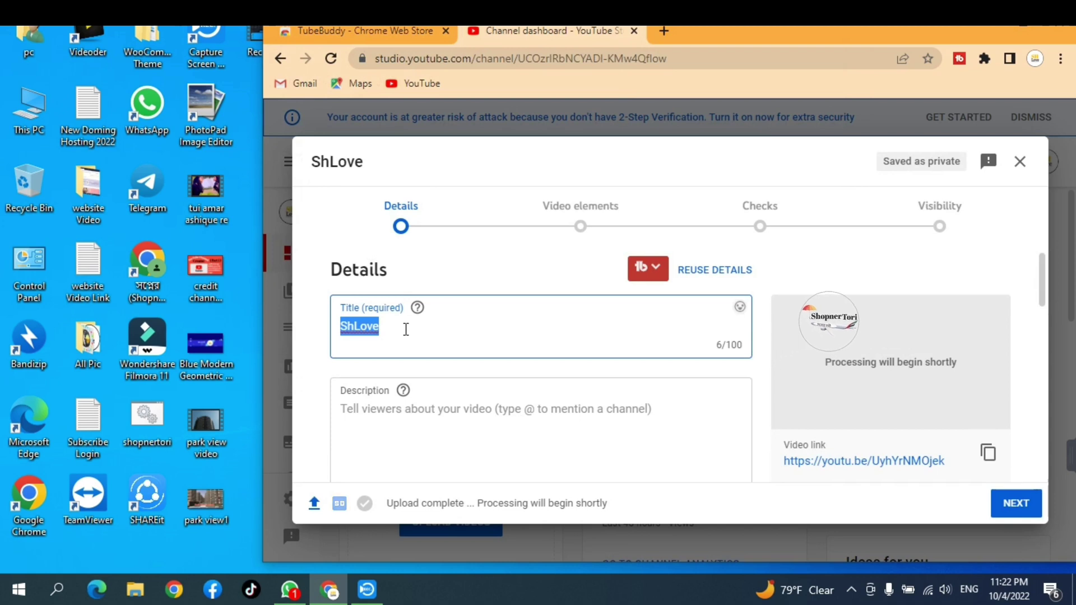
Step: Replace the video's title with "Iraq Erbil Park View"
key(BackSpace)
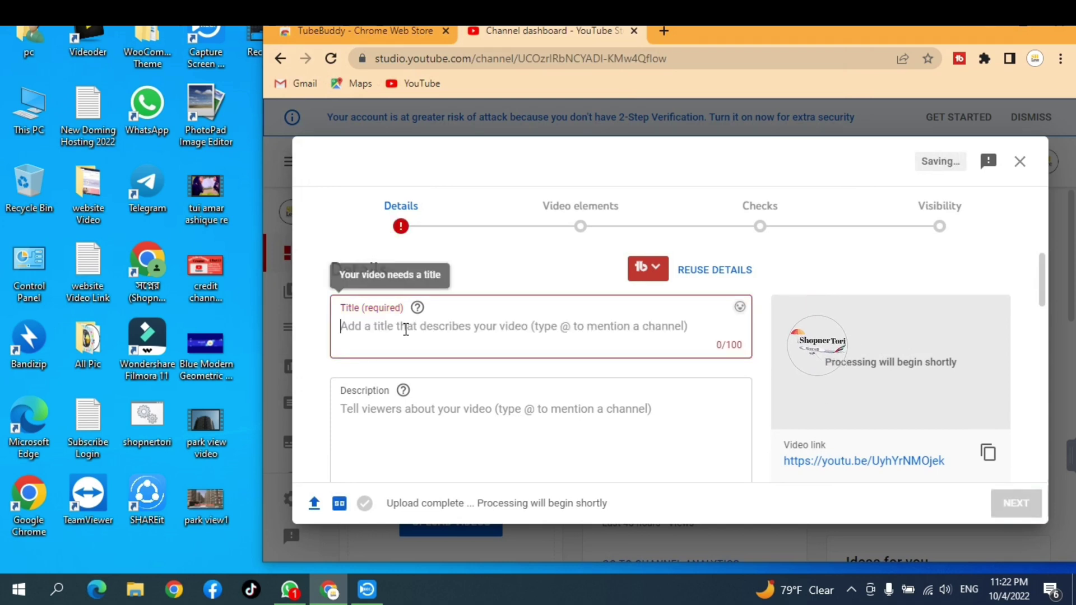
text(I)
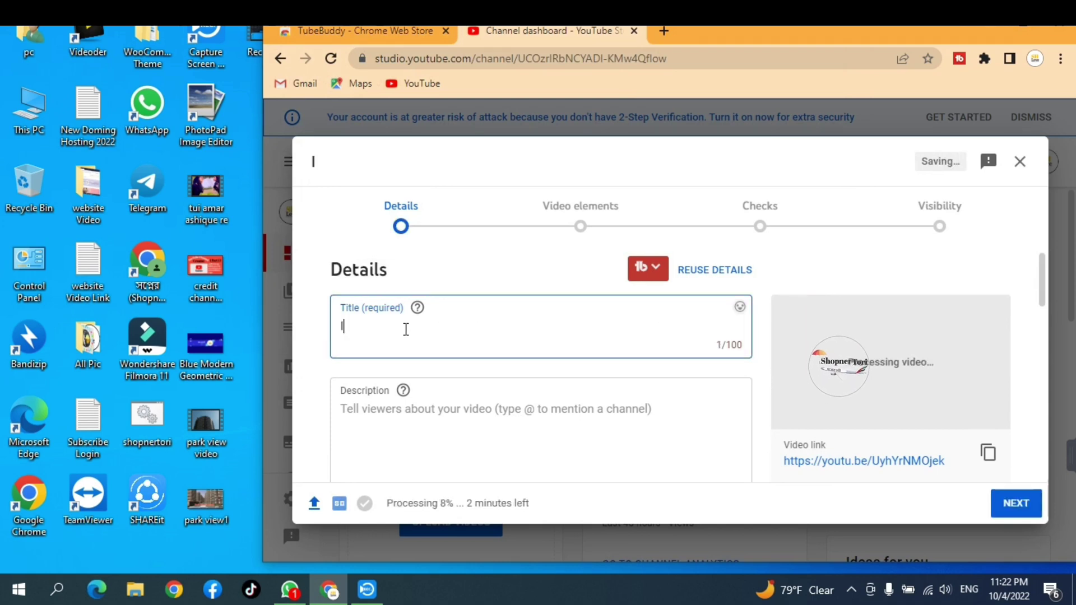
text(raq )
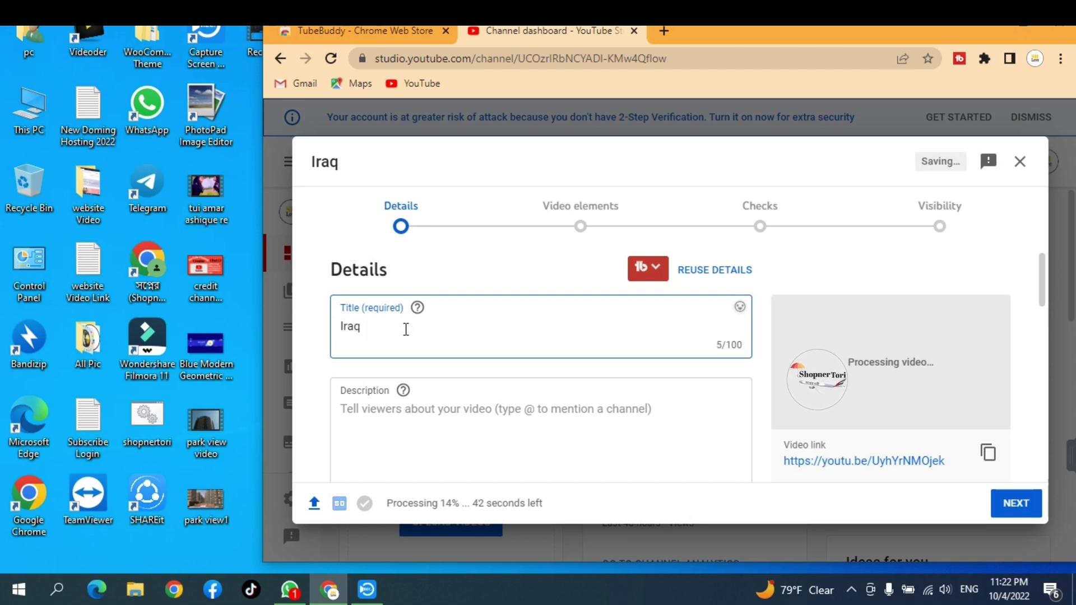
text(Erbil)
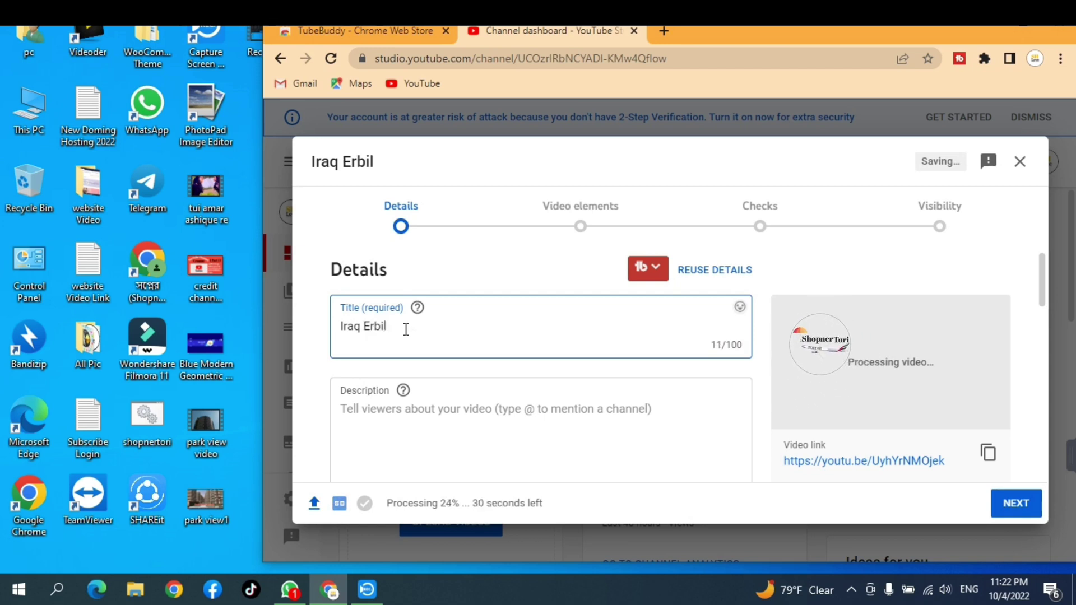
text( Pa)
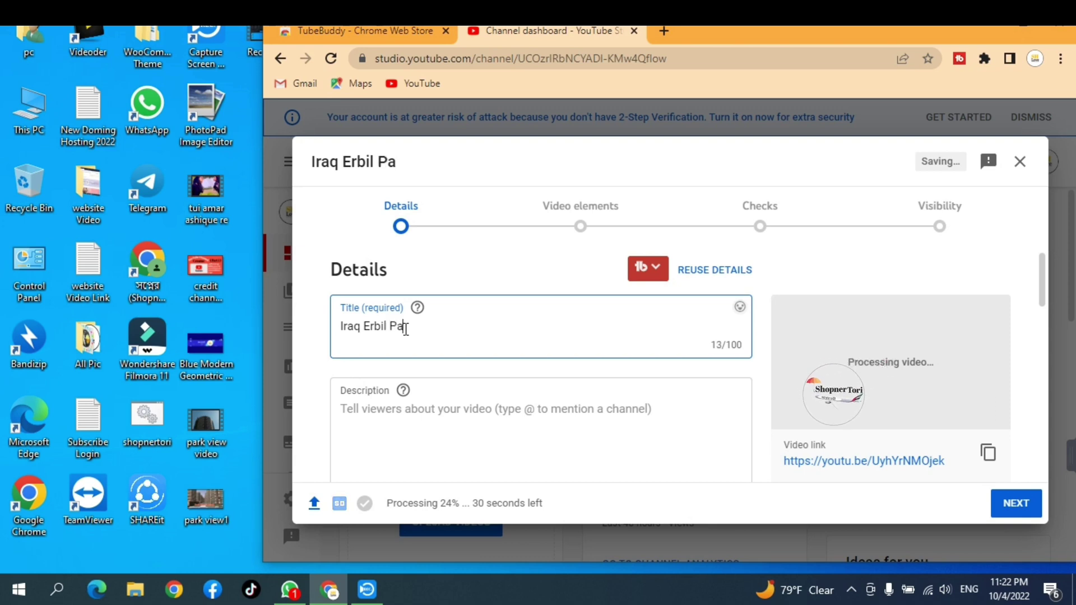
text(rk V)
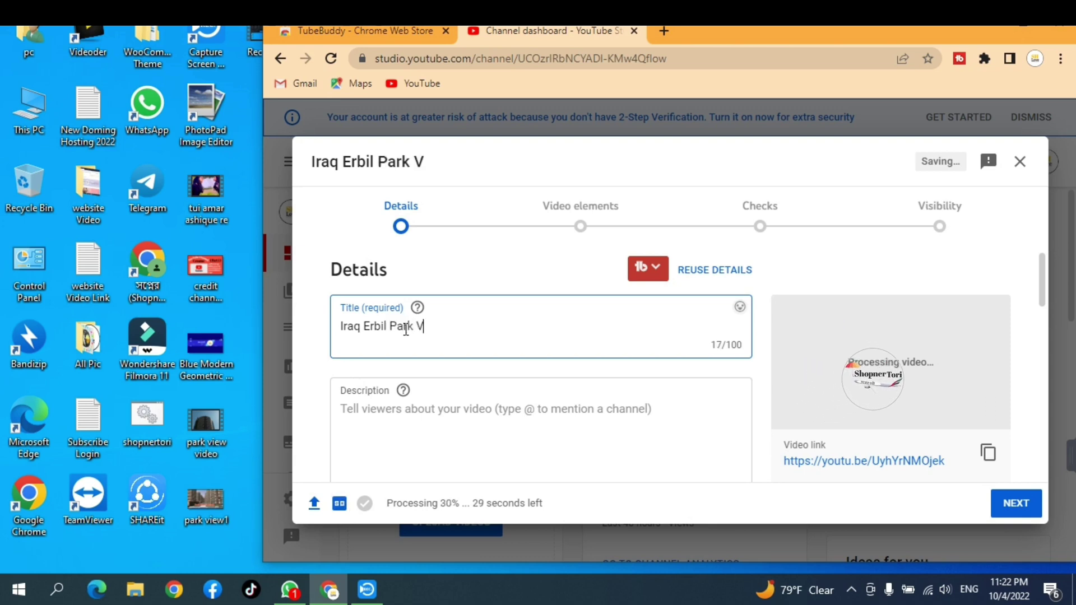
text(iew)
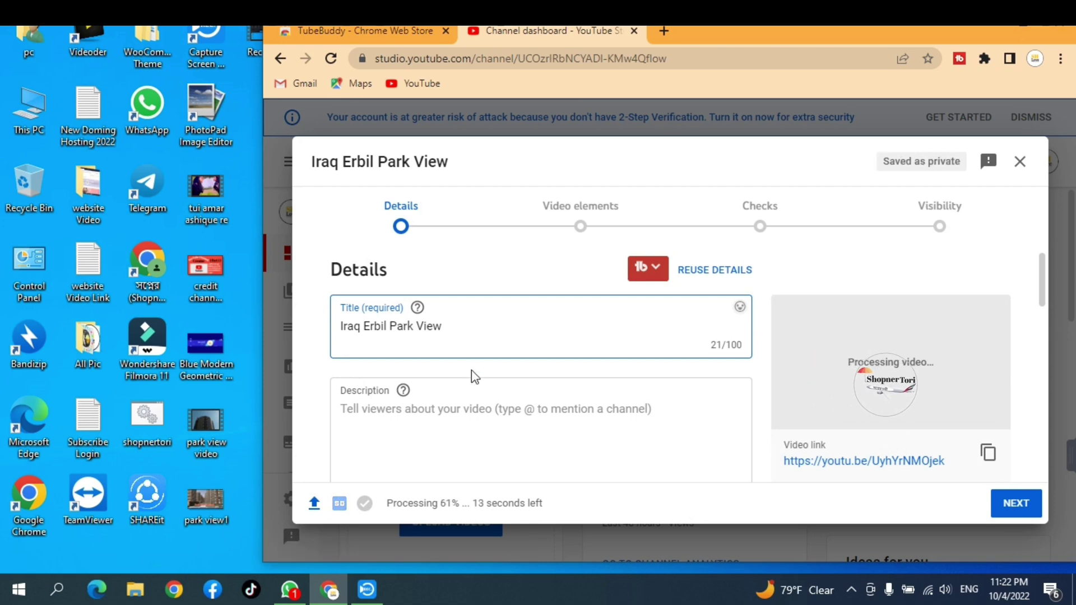
Step: Enter the video description "SH Love iraq erbil park view (part 1)"
click(349, 406)
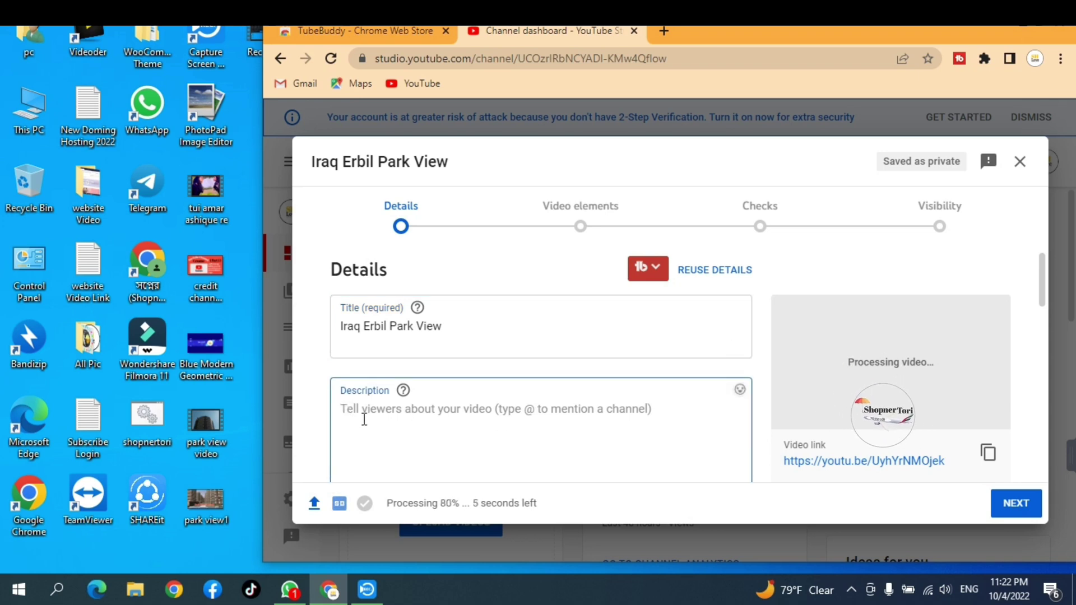
text(SH L)
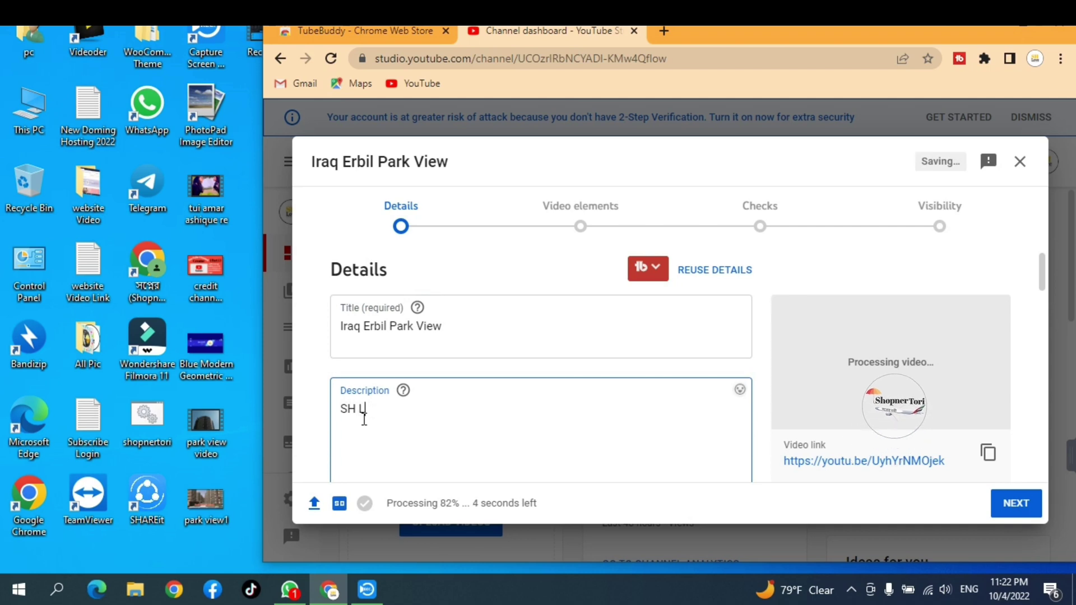
text(ove iraq erbi)
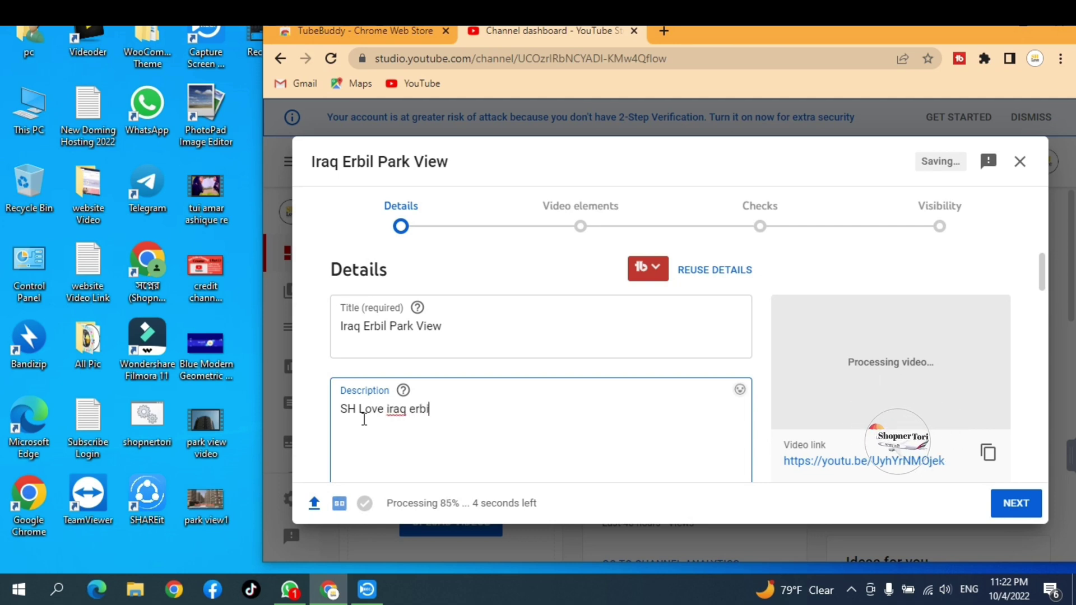
text(park view part)
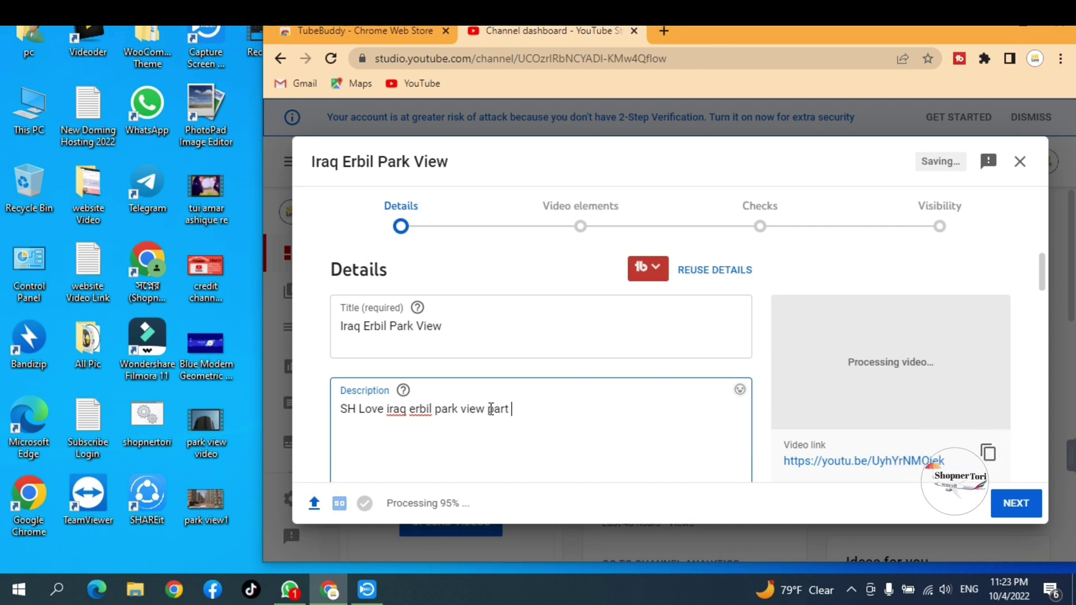
click(490, 410)
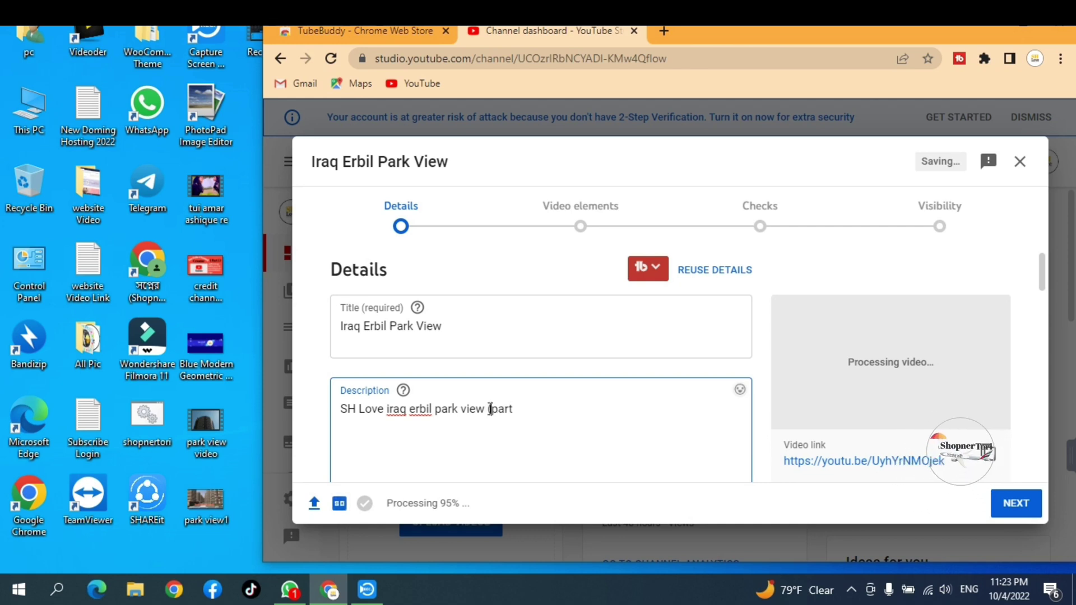
text(()
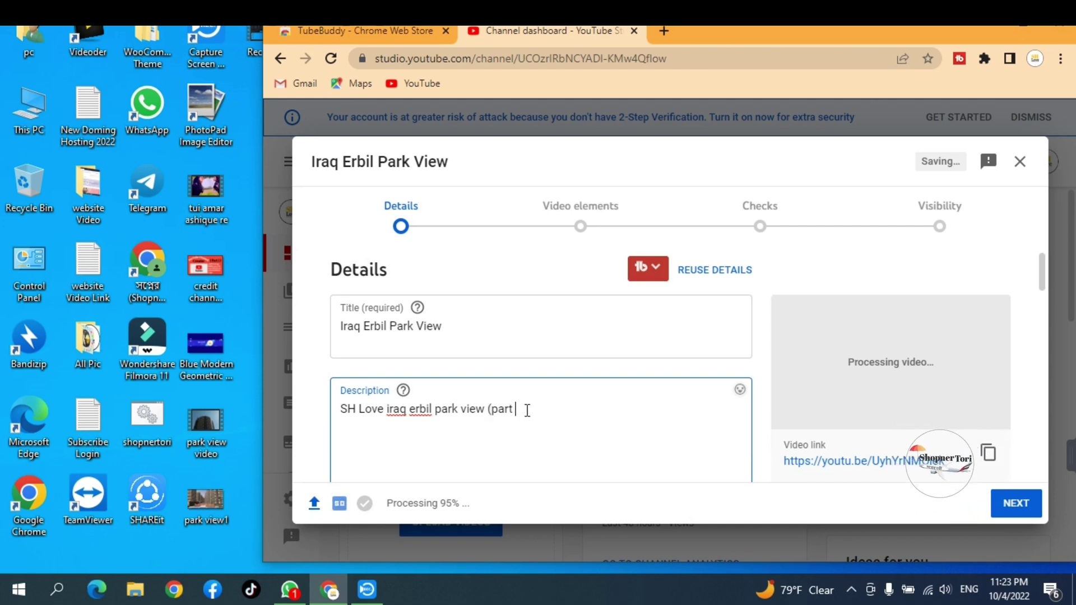
text(1)
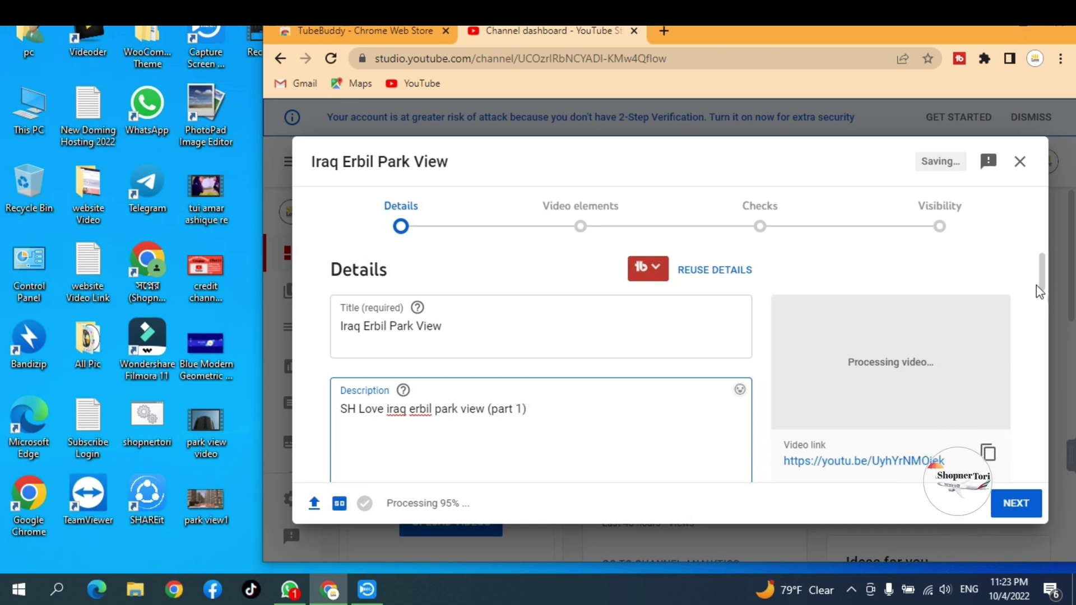
Step: Add the recommended tags "iraq travel vlog", "travel vlog" and "travel vlogger" to the video
drag(1044, 283, 1054, 333)
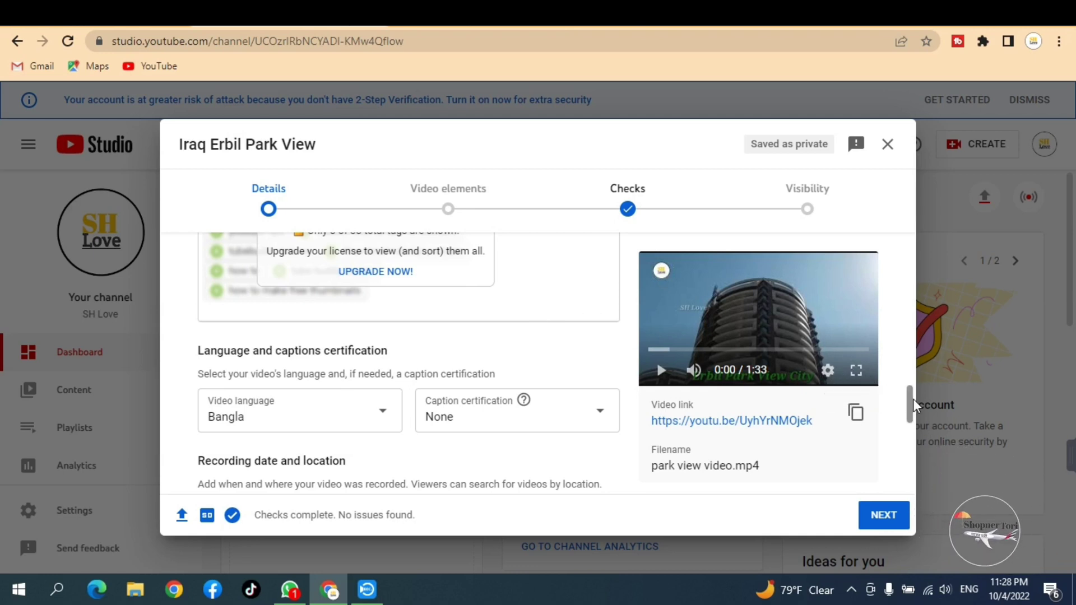
mouse_move(913, 403)
mouse_down()
mouse_move(941, 481)
mouse_move(909, 386)
mouse_up()
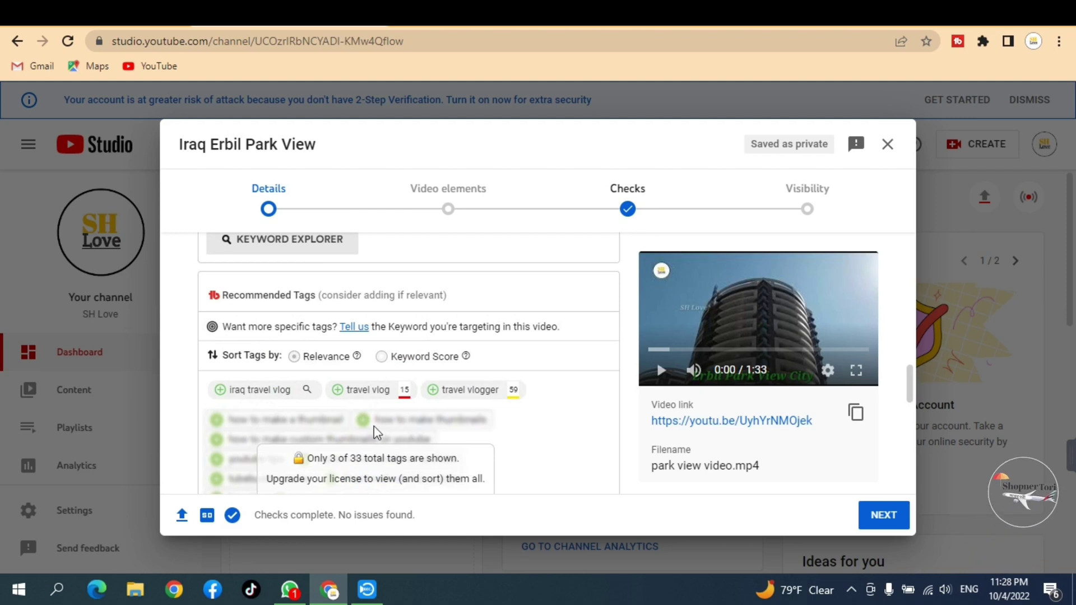
click(282, 392)
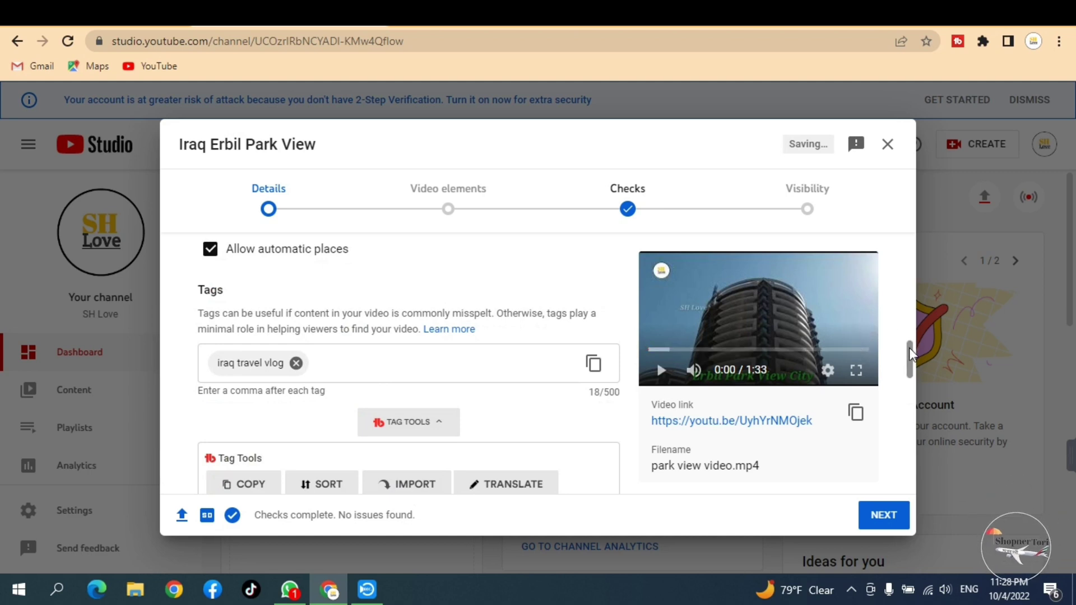
drag(909, 354, 915, 372)
scroll(915, 373, down, 1)
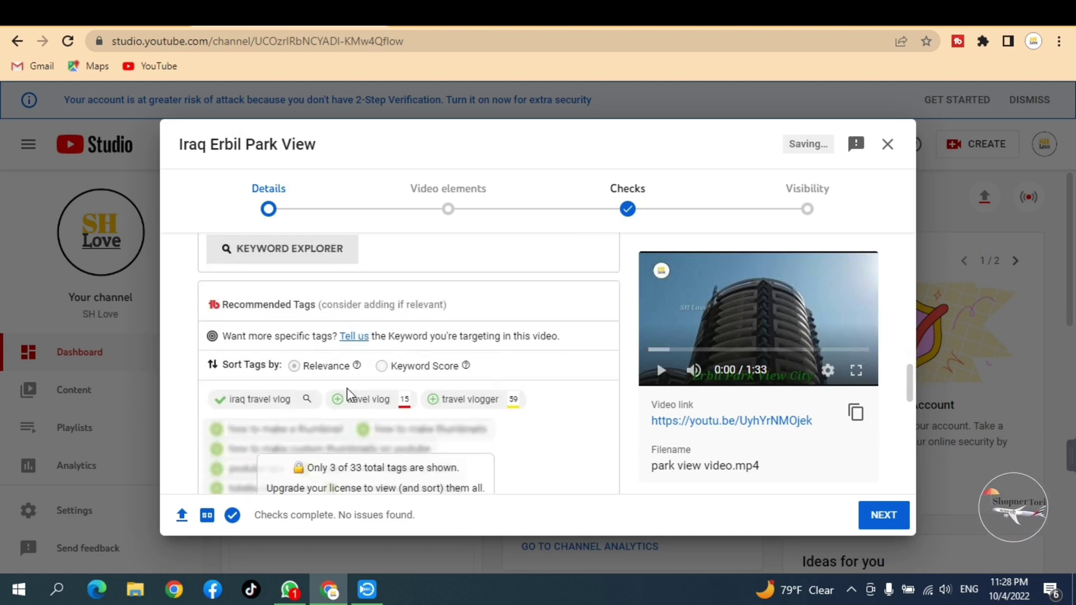
click(363, 407)
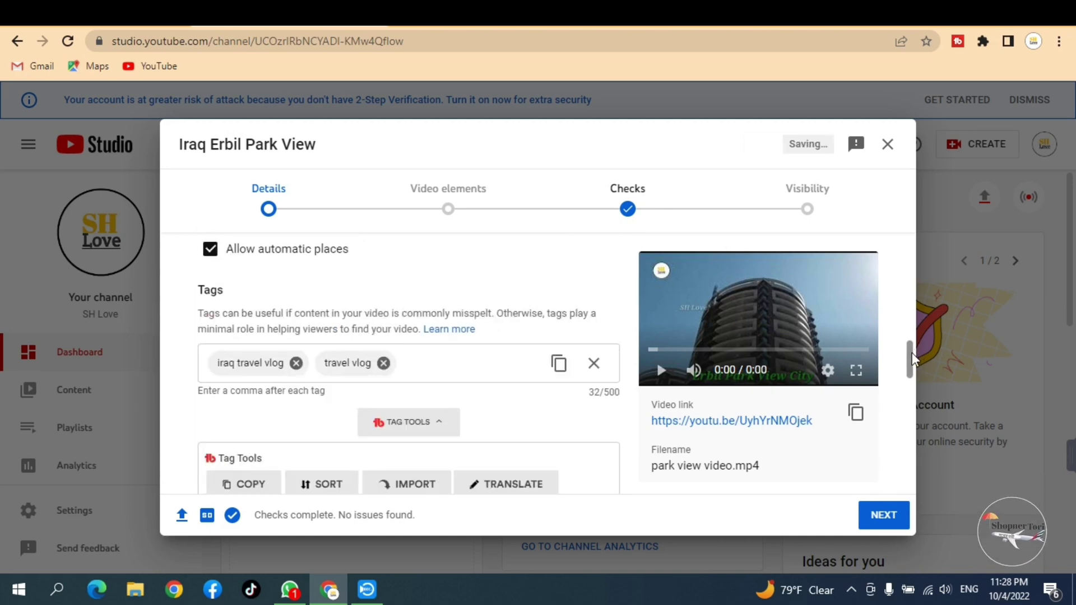
drag(911, 354, 918, 396)
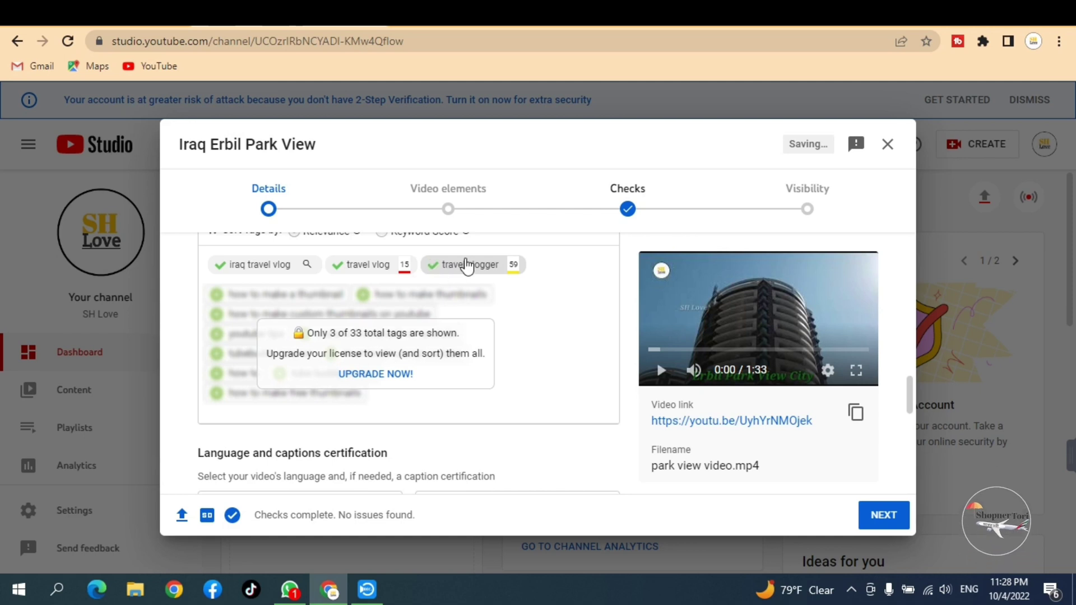
click(467, 265)
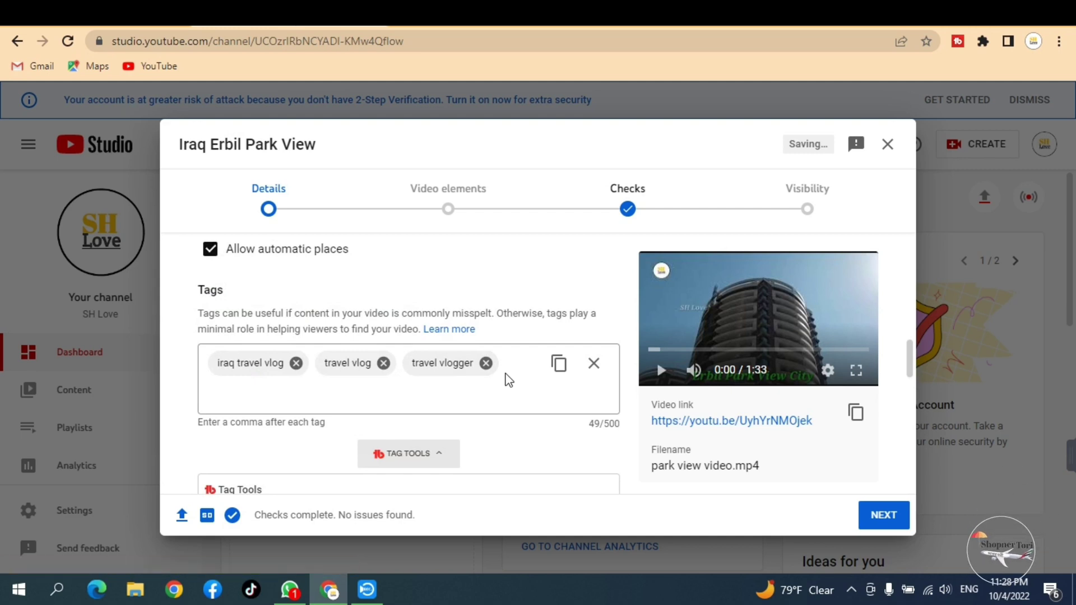
Step: Upload the "park view1" image from the Desktop folder as the video's custom thumbnail
scroll(257, 383, up, 10)
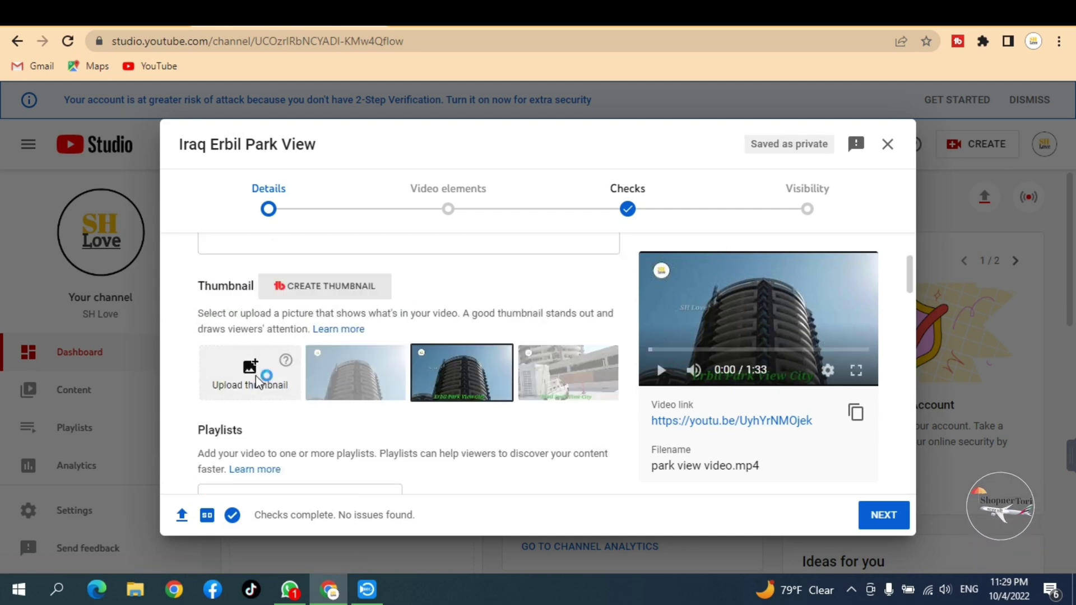
click(256, 383)
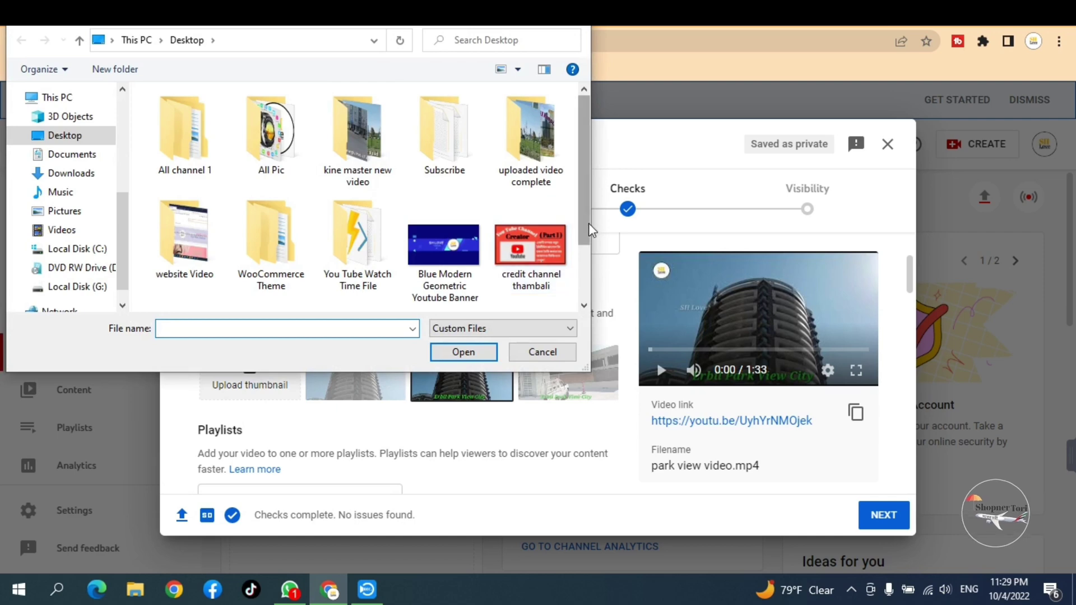
scroll(374, 253, down, 2)
click(175, 282)
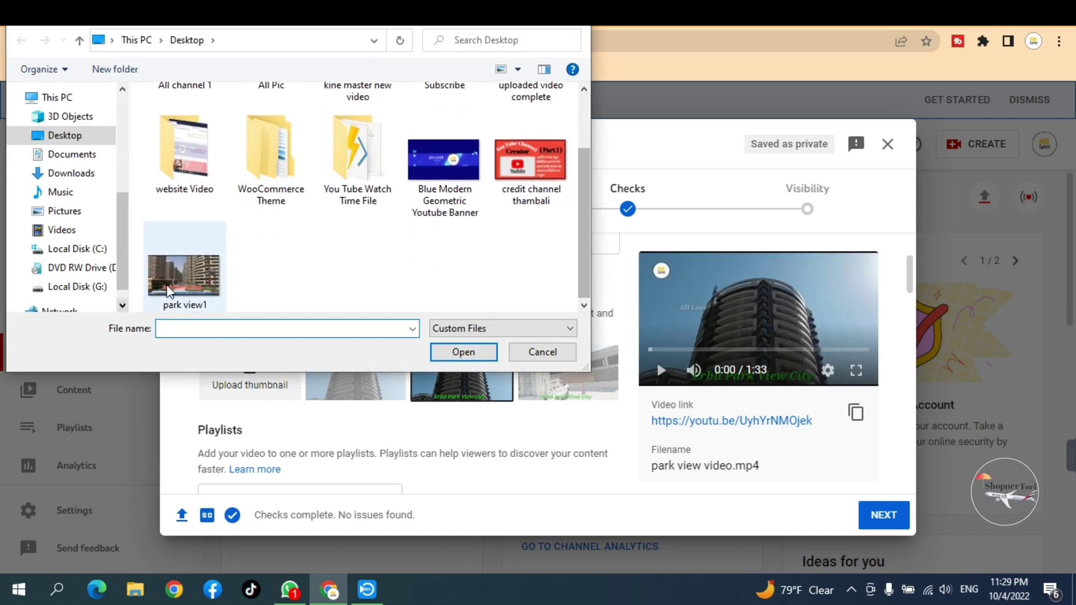
double_click(175, 282)
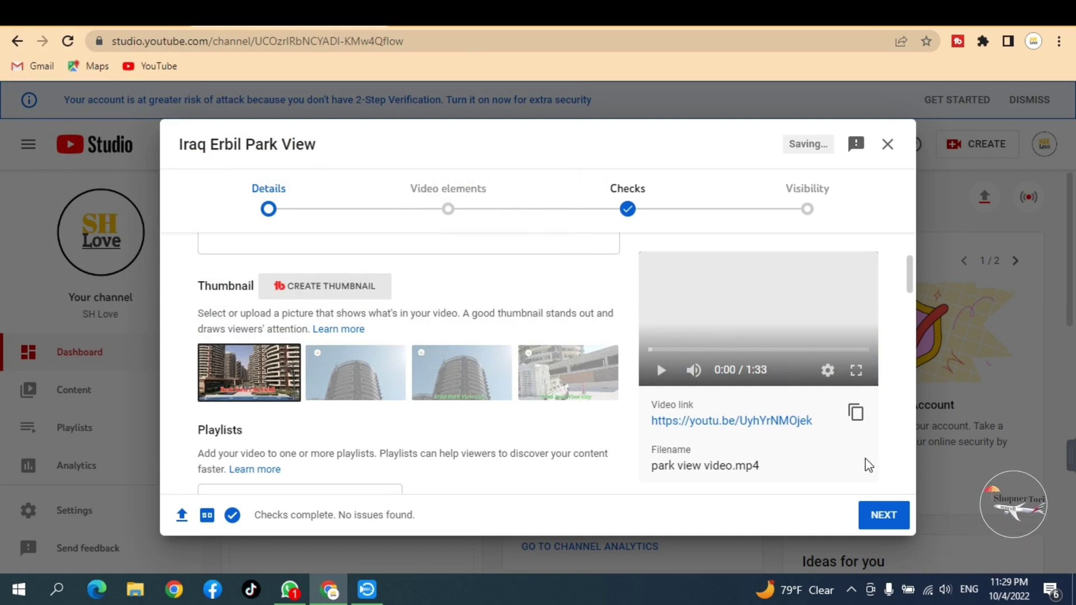
Step: Continue through the video elements and checks stages to Visibility and set the video to Public
scroll(911, 280, up, 1)
drag(911, 280, 911, 325)
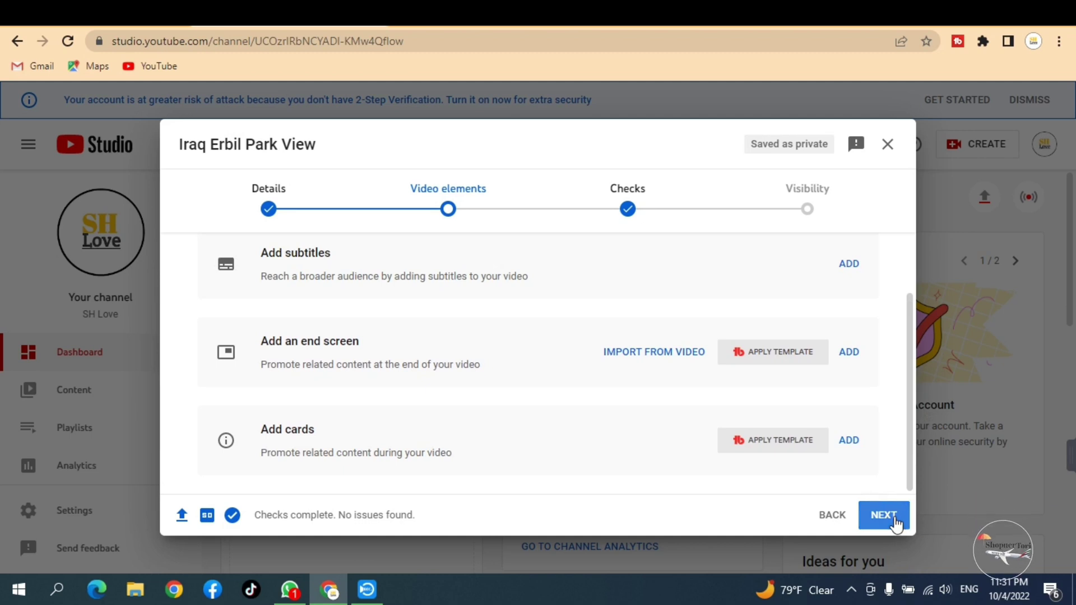
click(895, 520)
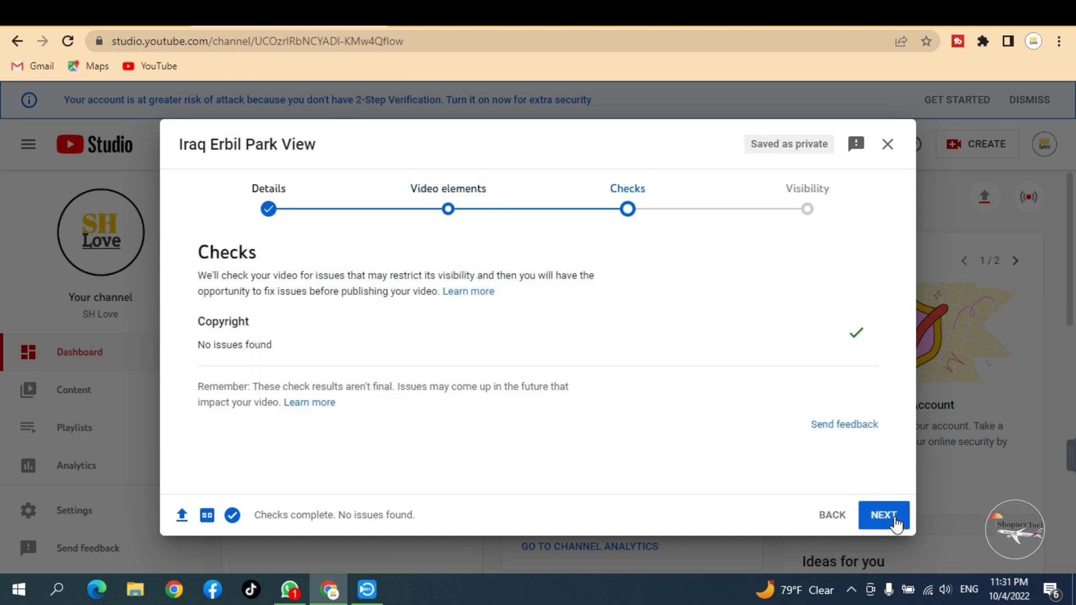
click(892, 515)
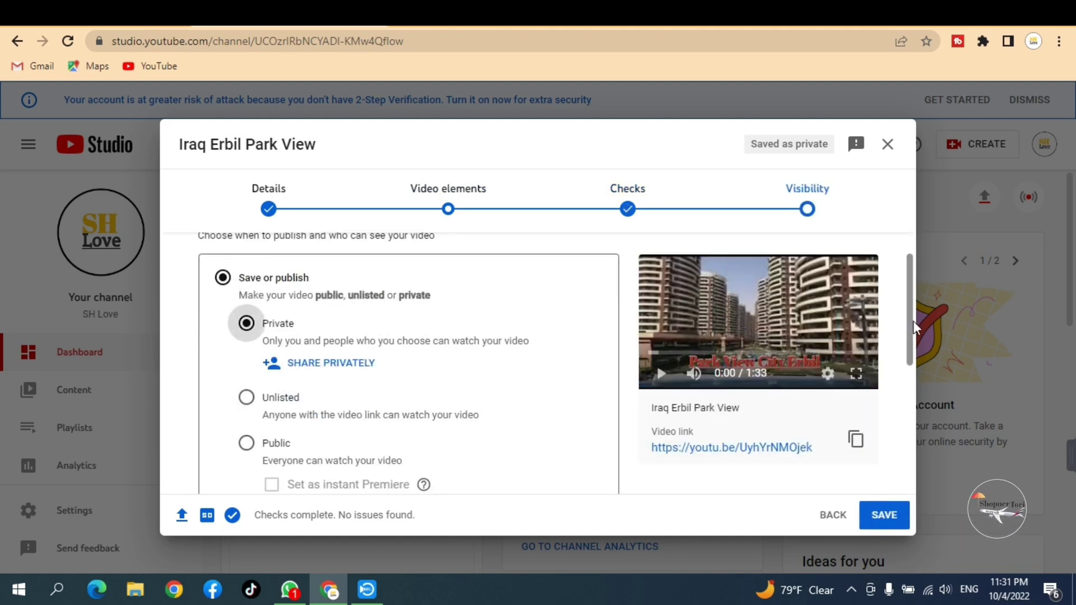
drag(912, 331, 920, 361)
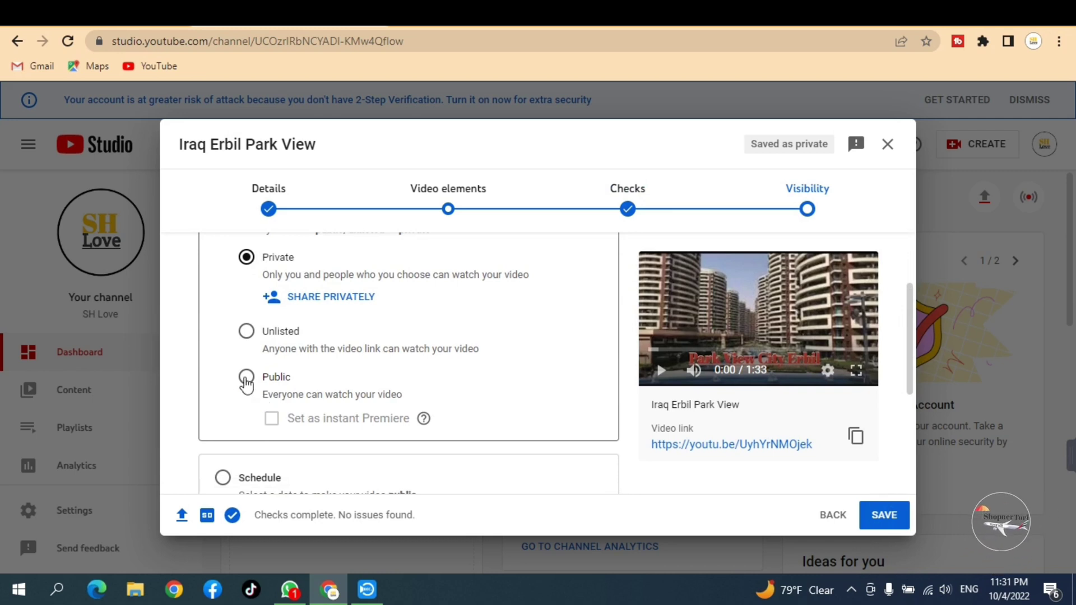
click(246, 378)
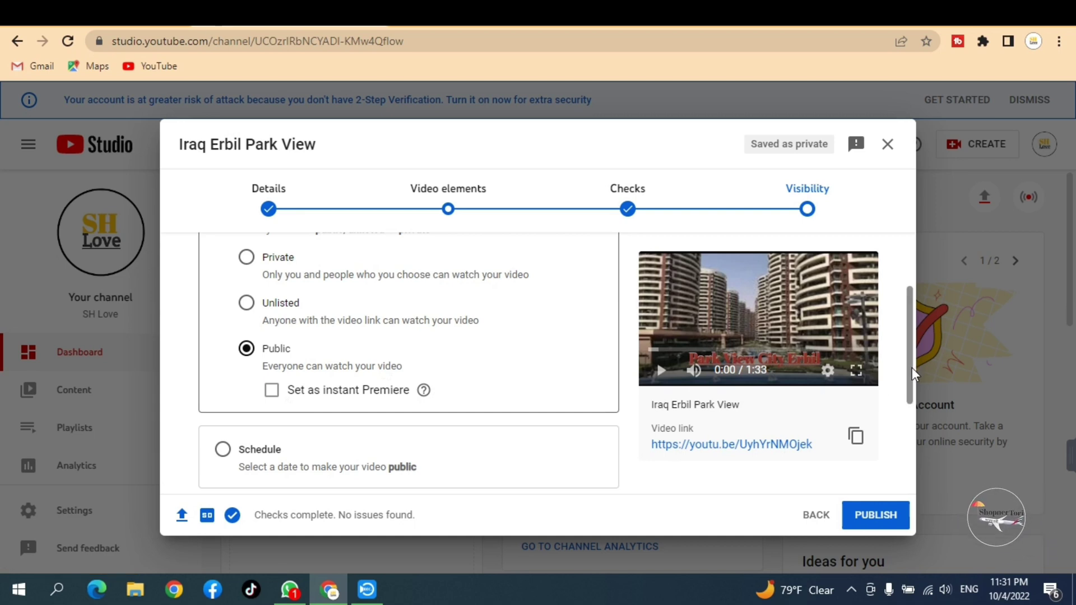
Step: Publish the "Iraq Erbil Park View" video and dismiss the share dialog
drag(914, 374, 914, 468)
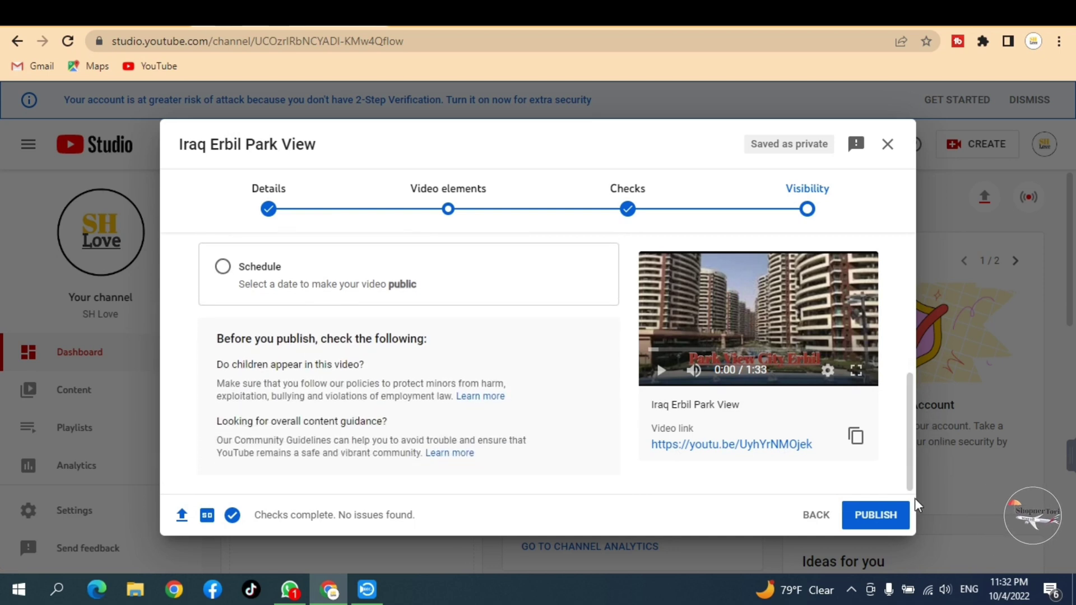
click(891, 520)
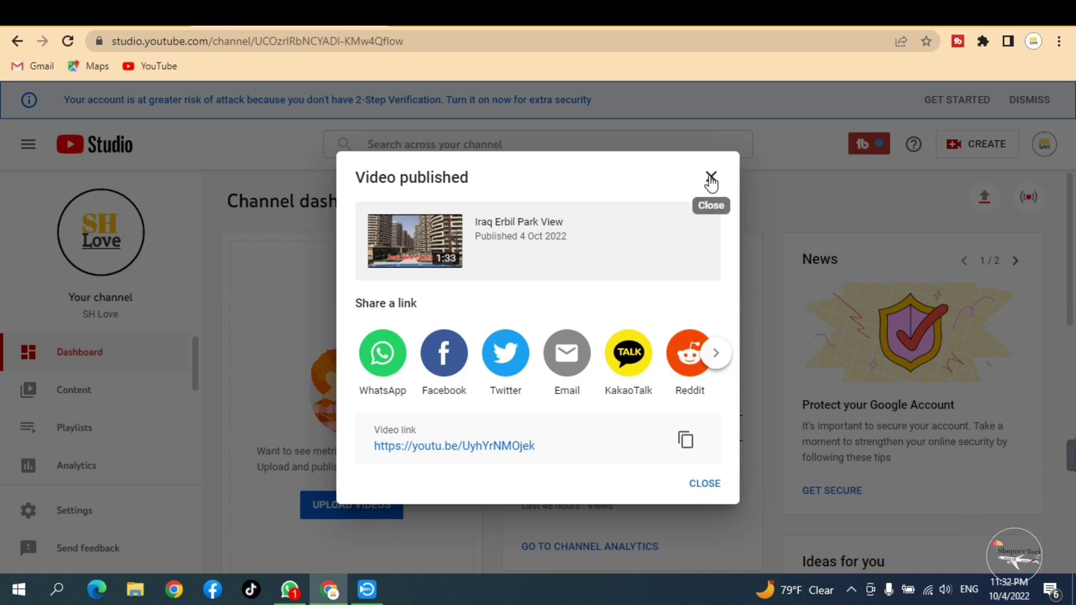
click(711, 176)
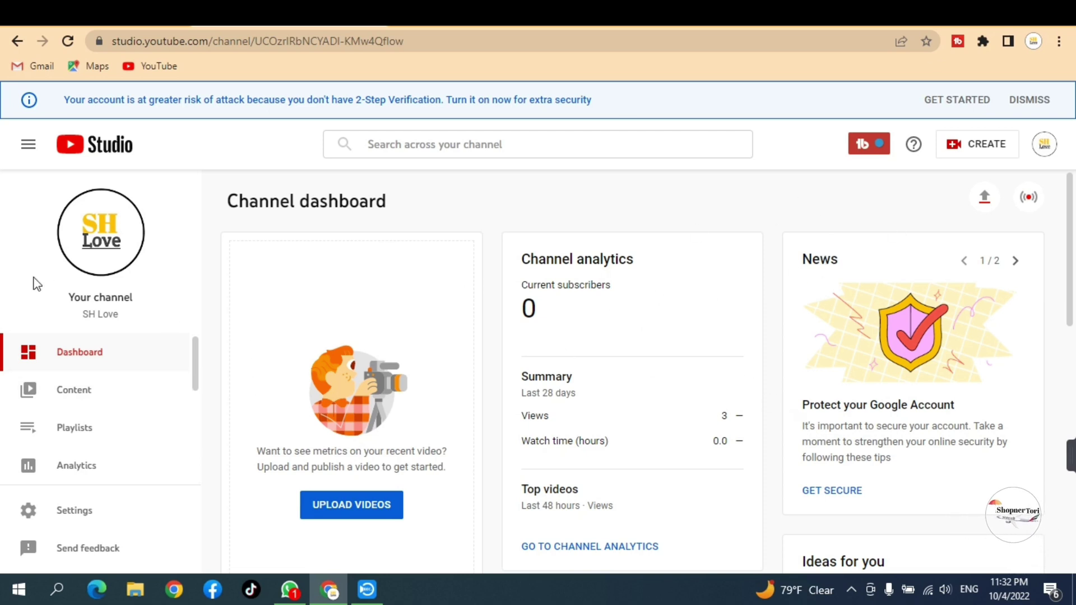
Step: Open the "Iraq Erbil Park View" video from the channel content list and view it on its YouTube watch page
click(71, 396)
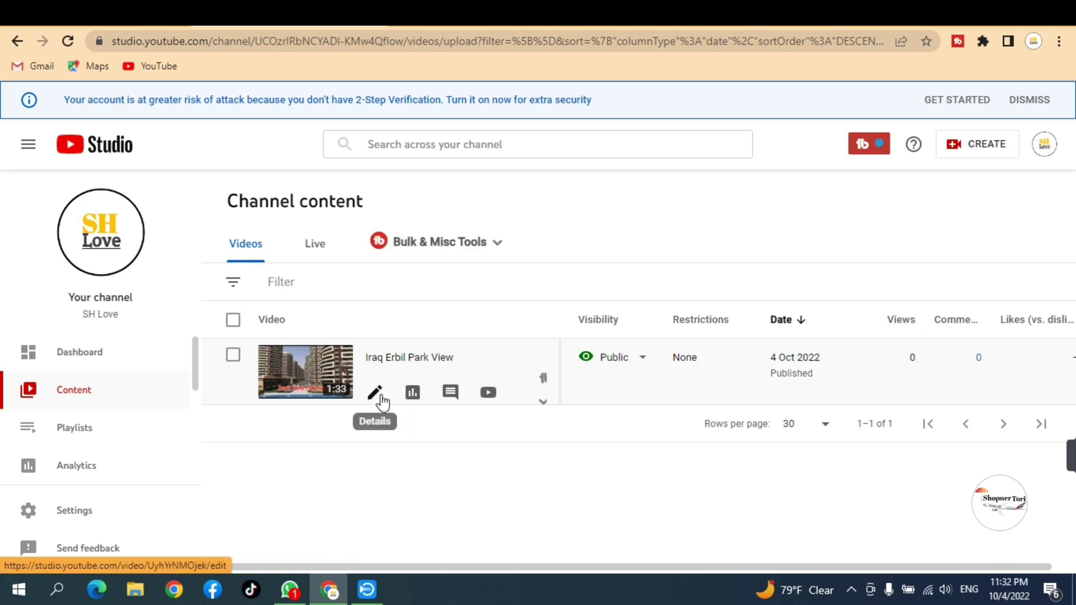
click(328, 375)
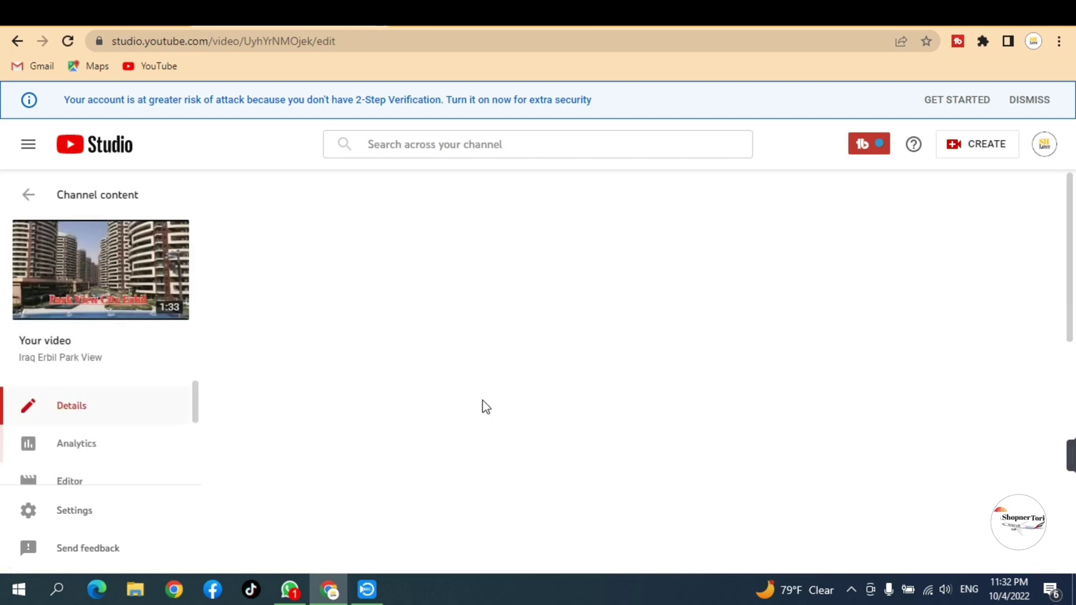
click(101, 273)
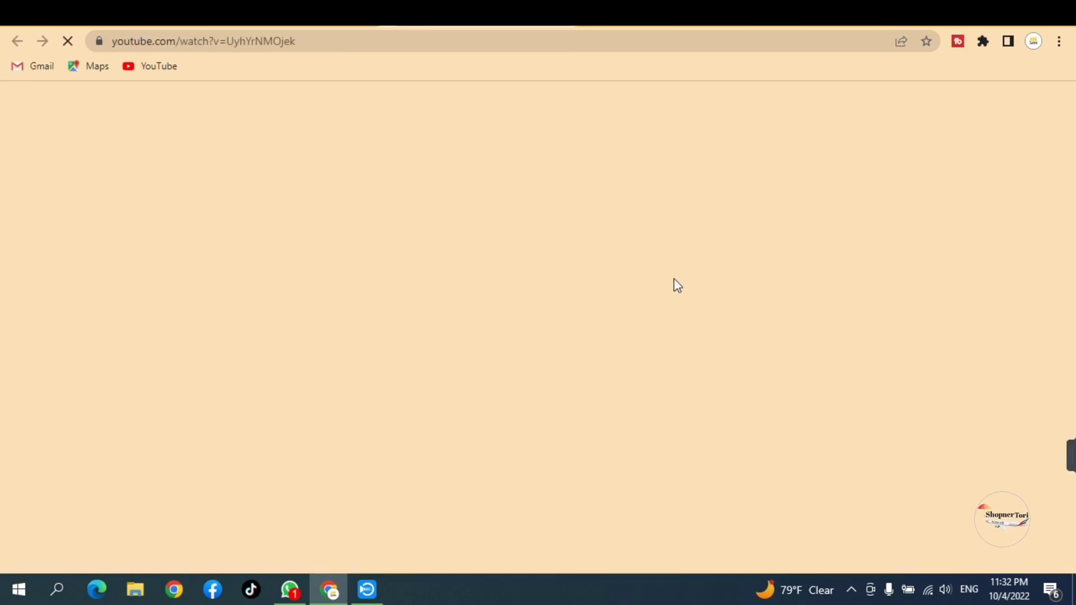